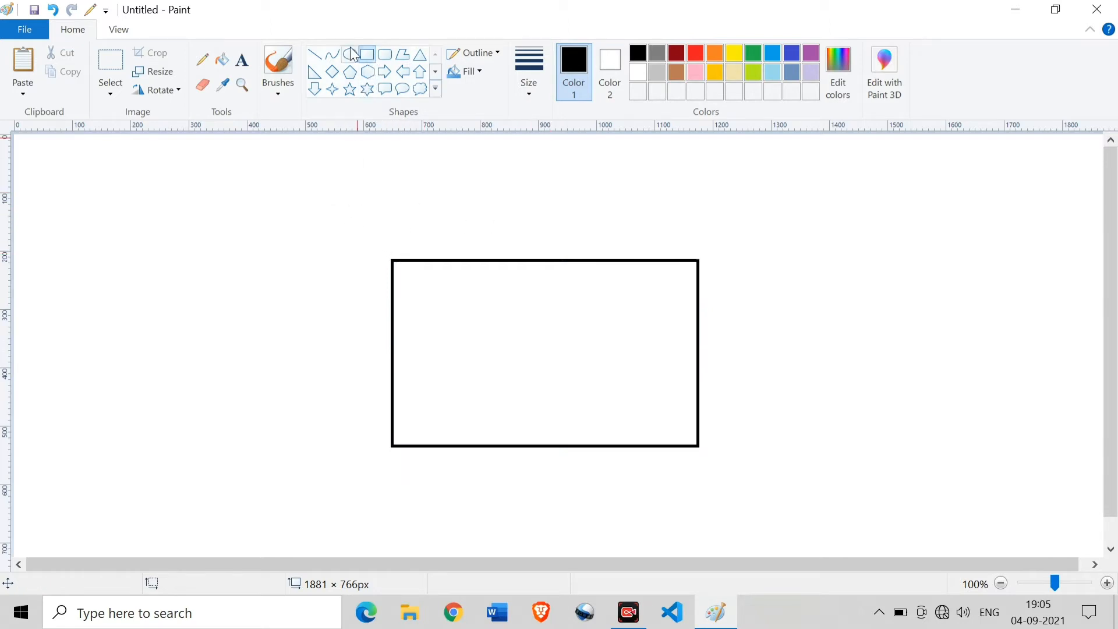
# Step: Draw a circle about 128 × 129 px over the rectangle's upper-left corner and shift it slightly to the left
pyautogui.click(351, 55)
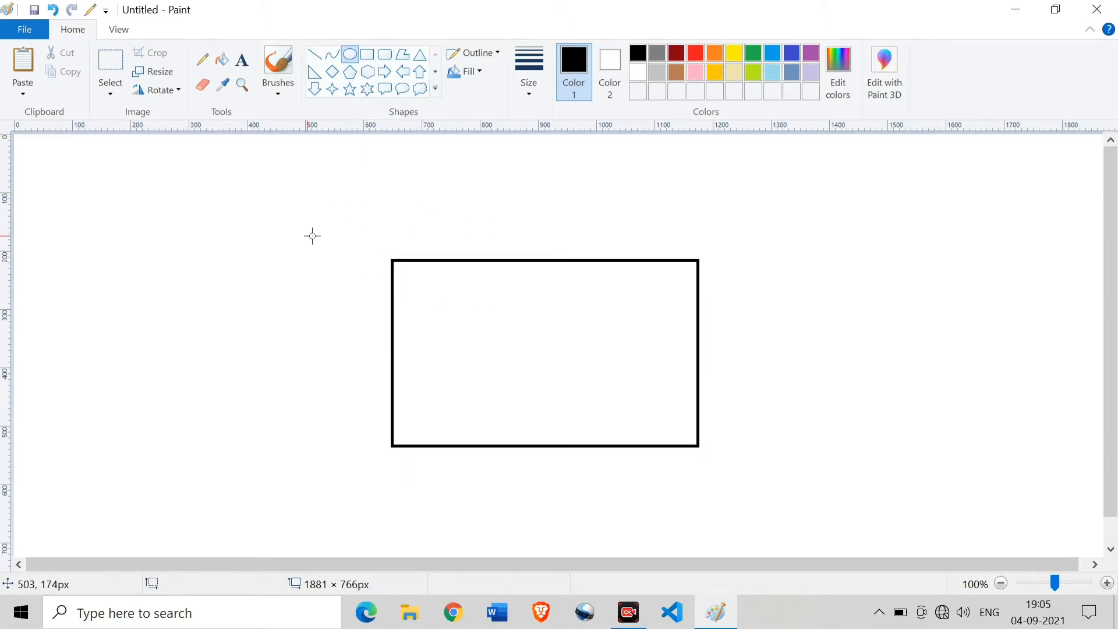
pyautogui.moveTo(376, 238); pyautogui.dragTo(450, 313)
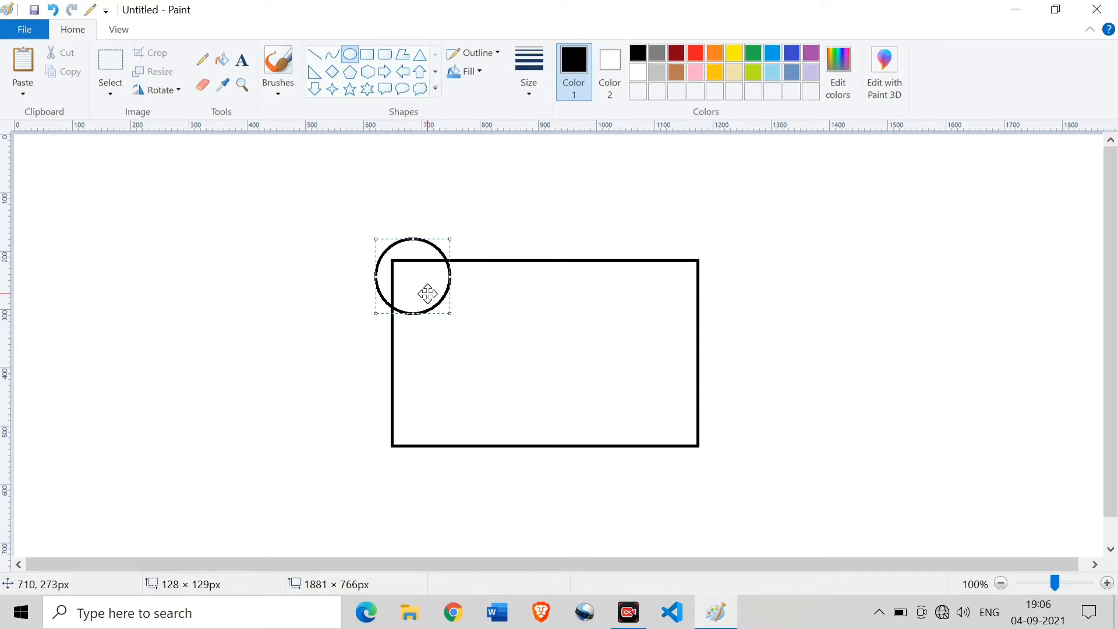
pyautogui.moveTo(427, 294); pyautogui.dragTo(420, 294)
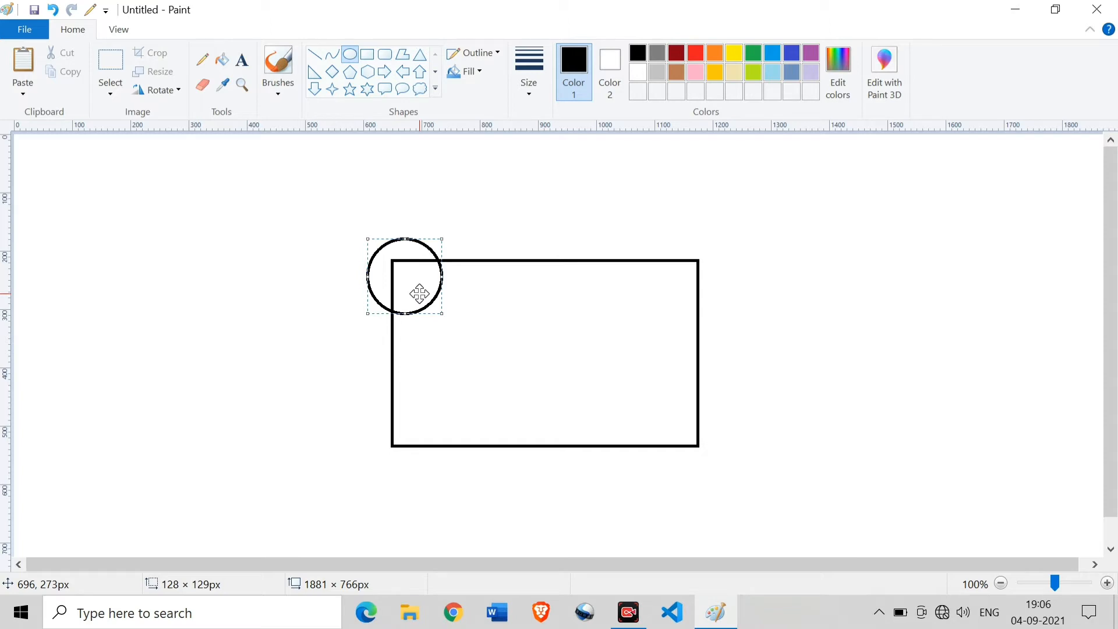
pyautogui.moveTo(419, 294); pyautogui.dragTo(424, 294)
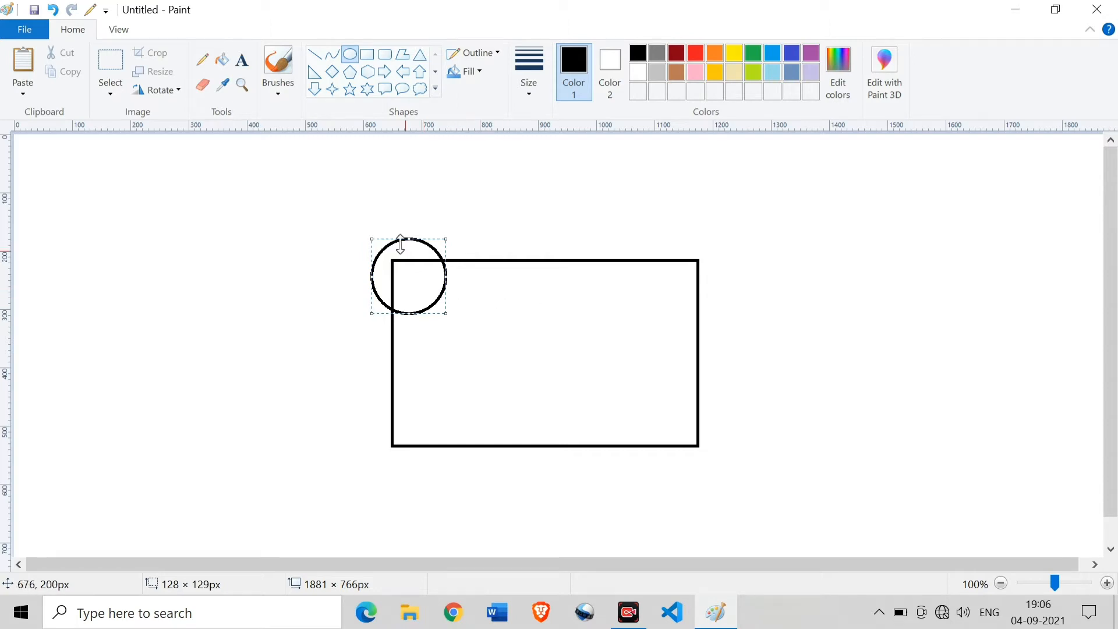
pyautogui.click(330, 184)
# Step: Copy the area around the circled upper-left corner, about 179 × 203 px, then paste it and flip the copy vertically
pyautogui.click(110, 61)
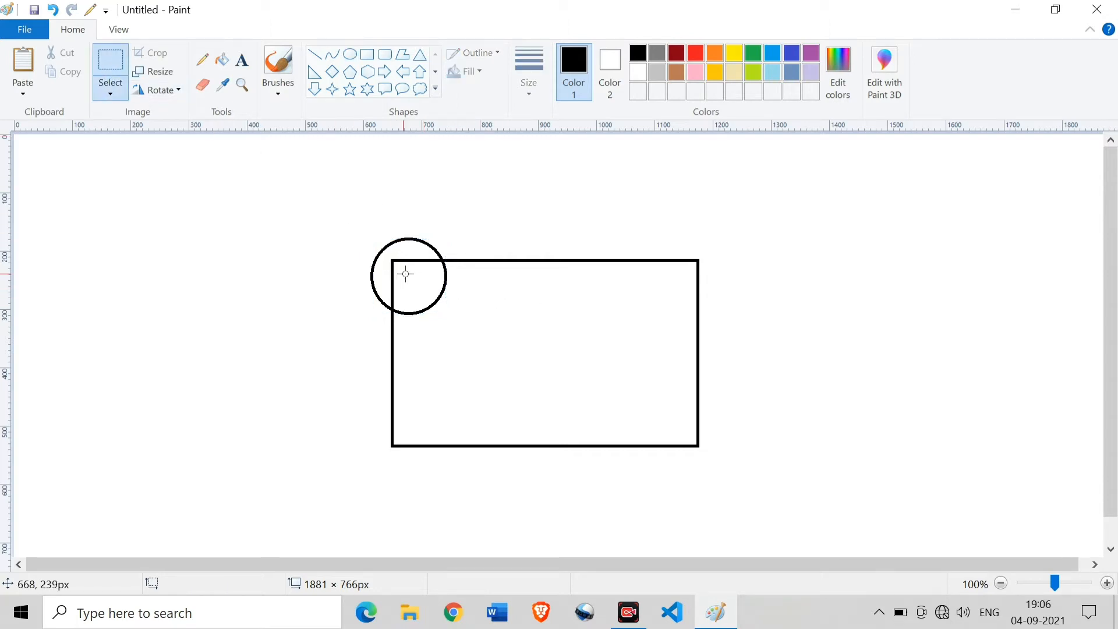
pyautogui.moveTo(347, 212); pyautogui.dragTo(452, 331)
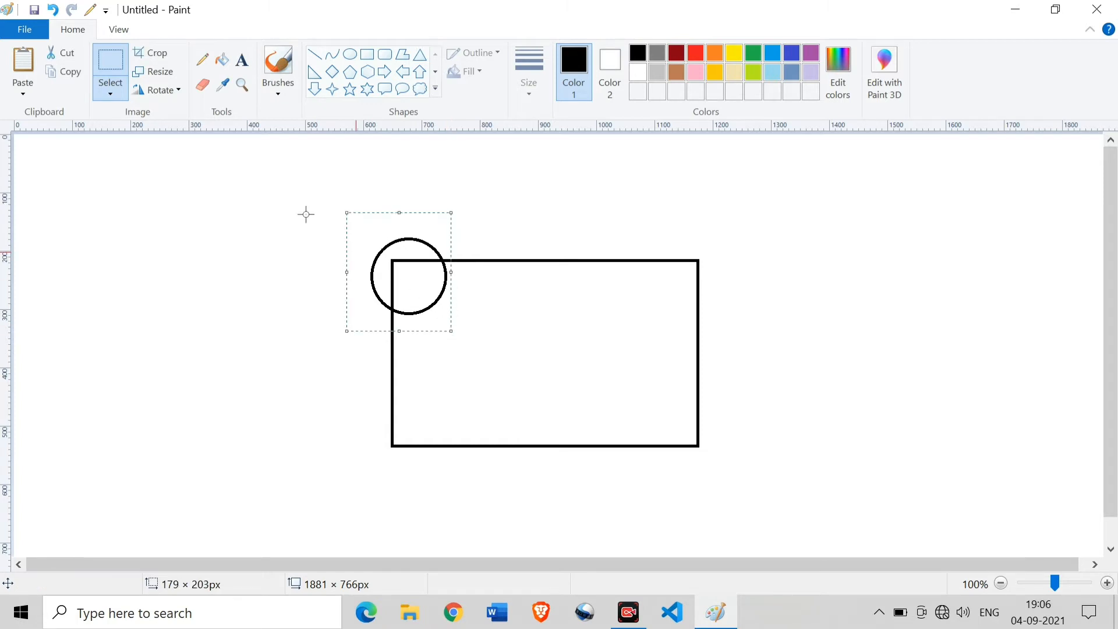
pyautogui.click(54, 73)
pyautogui.click(23, 73)
pyautogui.click(157, 89)
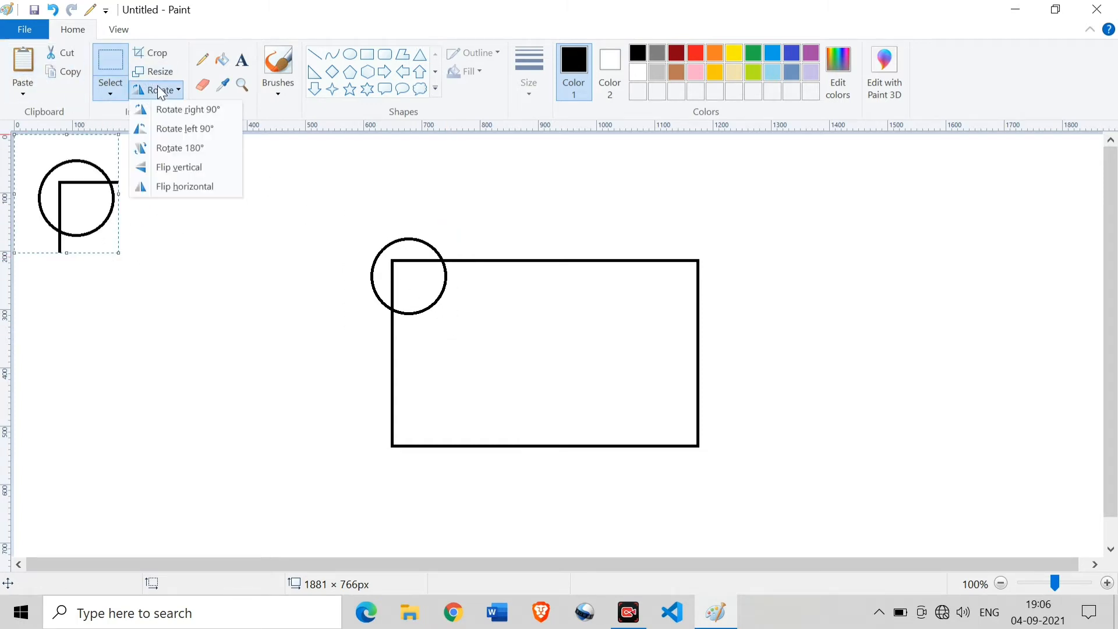
pyautogui.click(188, 167)
# Step: Place the flipped copy over the rectangle's lower-left corner so that its lines align with the rectangle's edges
pyautogui.moveTo(98, 198); pyautogui.dragTo(415, 445)
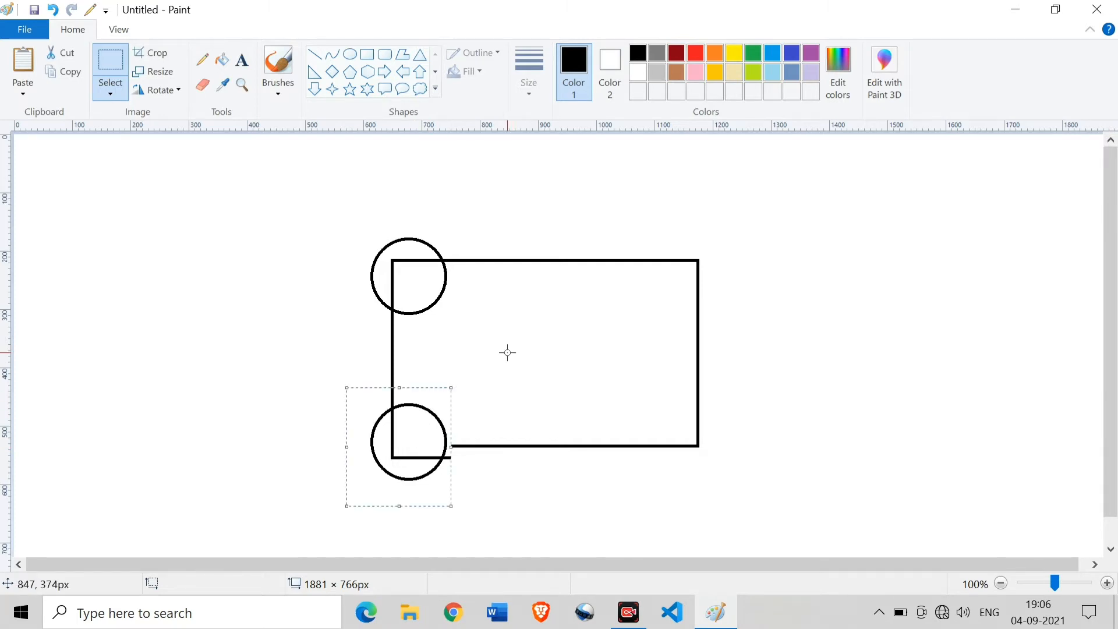
pyautogui.press('Up')
pyautogui.press('Up')
pyautogui.press('Up')
pyautogui.press('Up')
pyautogui.press('Up')
pyautogui.press('Up')
pyautogui.press('Up')
pyautogui.press('Up')
pyautogui.press('Up')
pyautogui.press('Up')
pyautogui.press('Up')
pyautogui.press('Up')
pyautogui.press('Up')
pyautogui.press('Up')
pyautogui.press('Up')
pyautogui.press('Up')
pyautogui.press('Up')
pyautogui.press('Up')
pyautogui.press('Up')
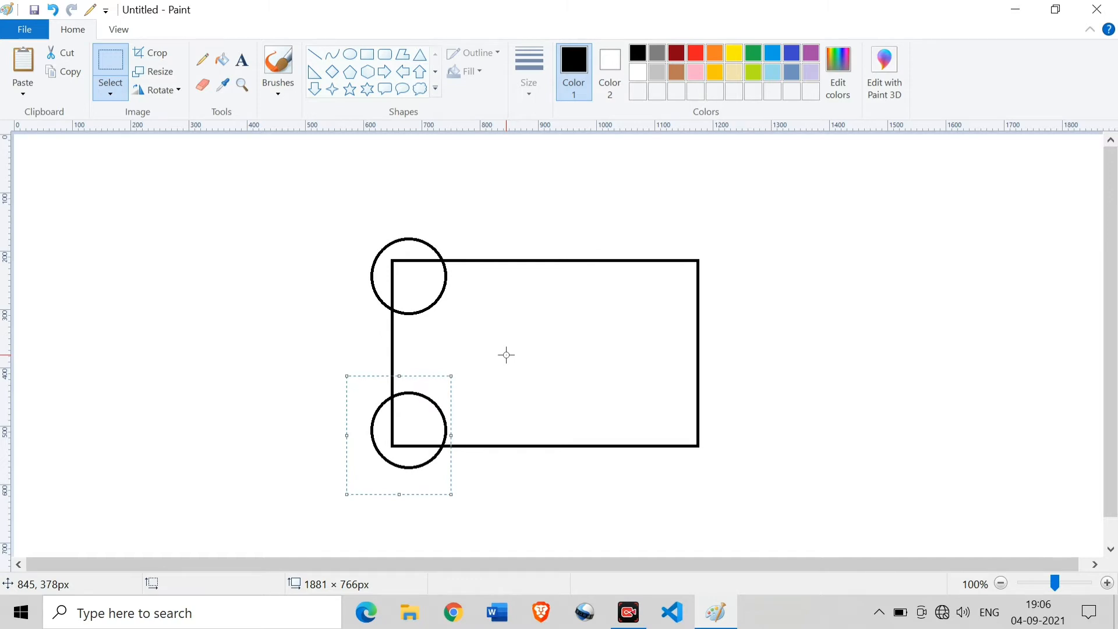
pyautogui.click(506, 355)
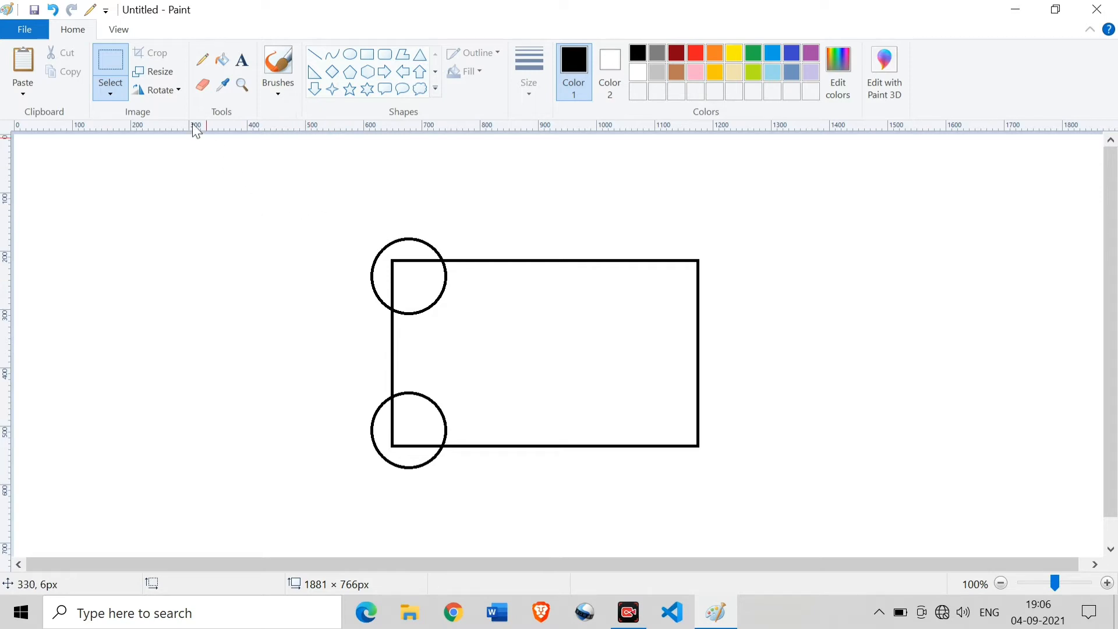
# Step: Paste another copy of the circled corner, rotate it right 90° and align it with the rectangle's upper-right corner
pyautogui.click(17, 64)
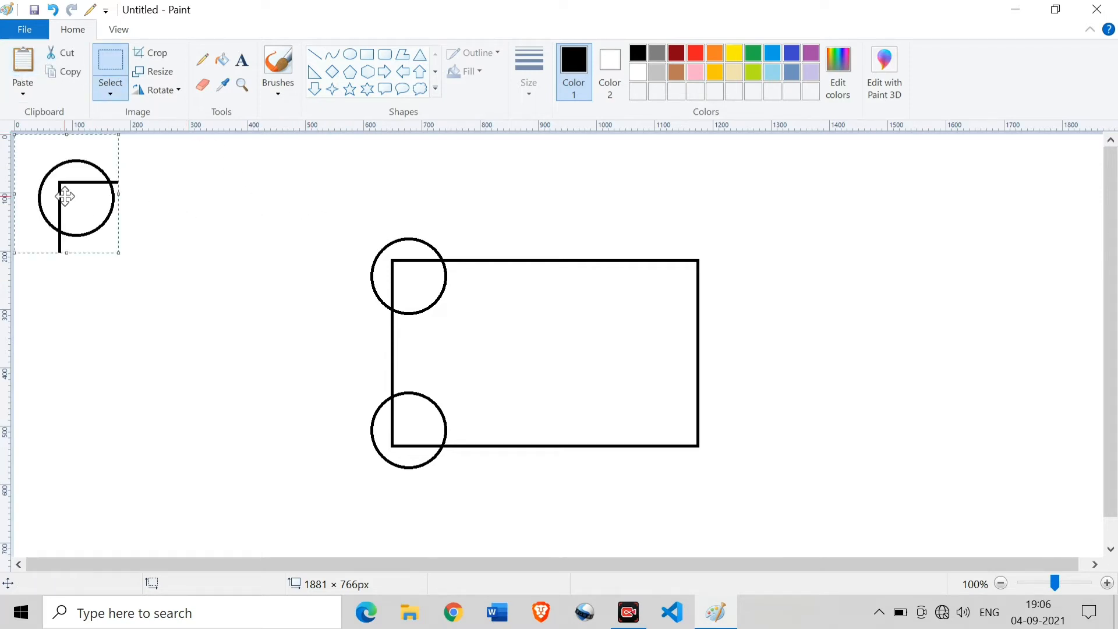
pyautogui.moveTo(66, 195)
pyautogui.mouseDown()
pyautogui.moveTo(740, 294)
pyautogui.moveTo(689, 286)
pyautogui.mouseUp()
pyautogui.click(171, 90)
pyautogui.click(212, 111)
pyautogui.press('Down')
pyautogui.press('Down')
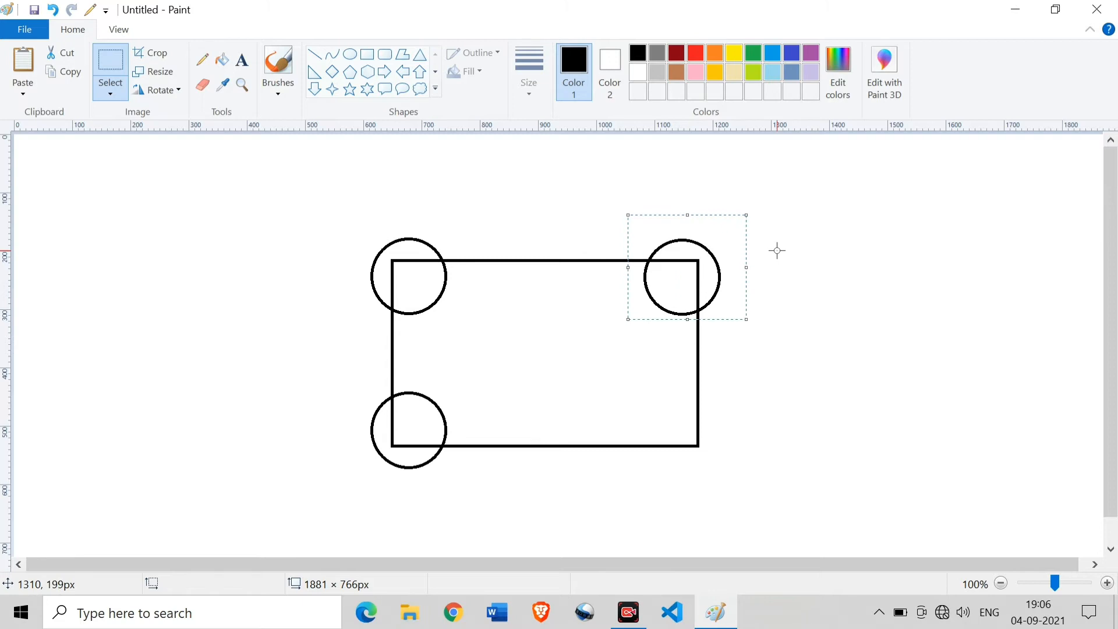
pyautogui.click(777, 250)
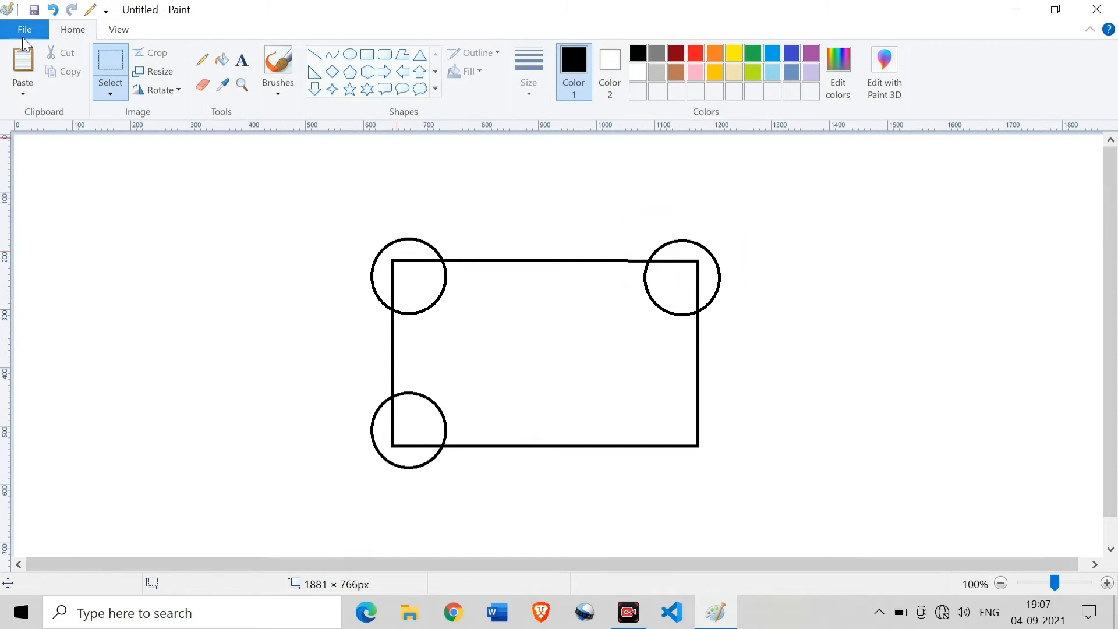
# Step: Paste another copy of the circled corner and flip it both vertically and horizontally
pyautogui.click(22, 66)
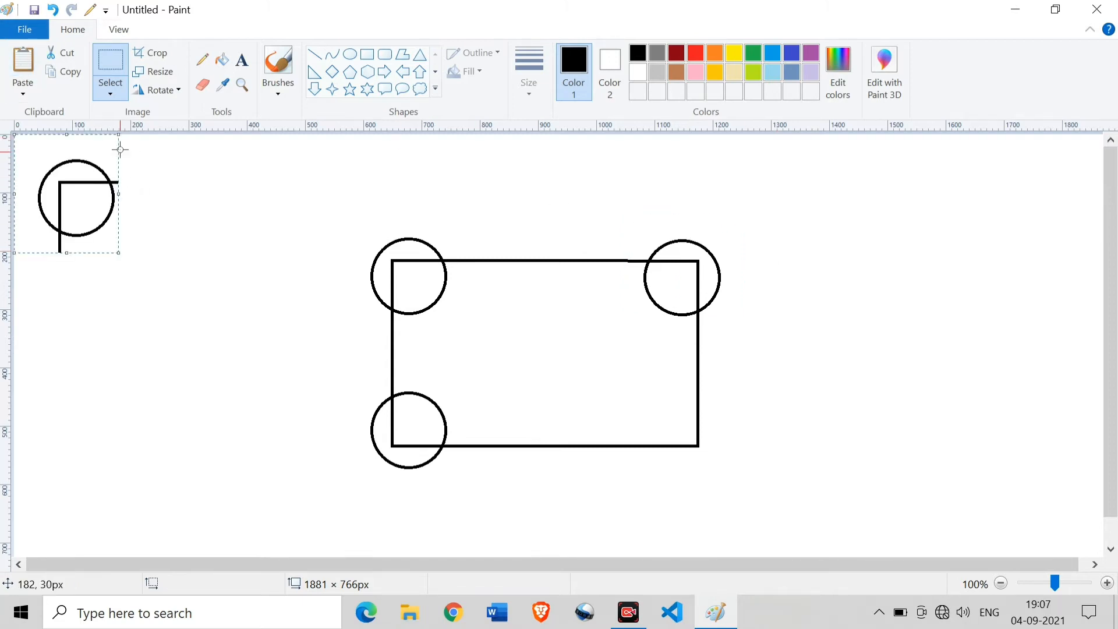
pyautogui.click(140, 92)
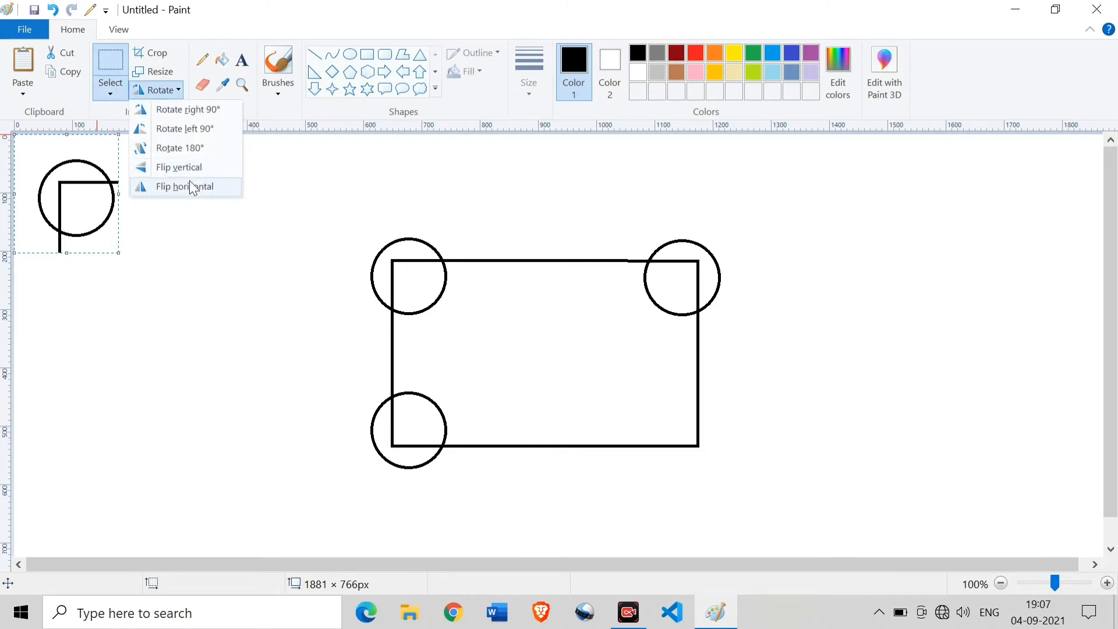
pyautogui.click(179, 169)
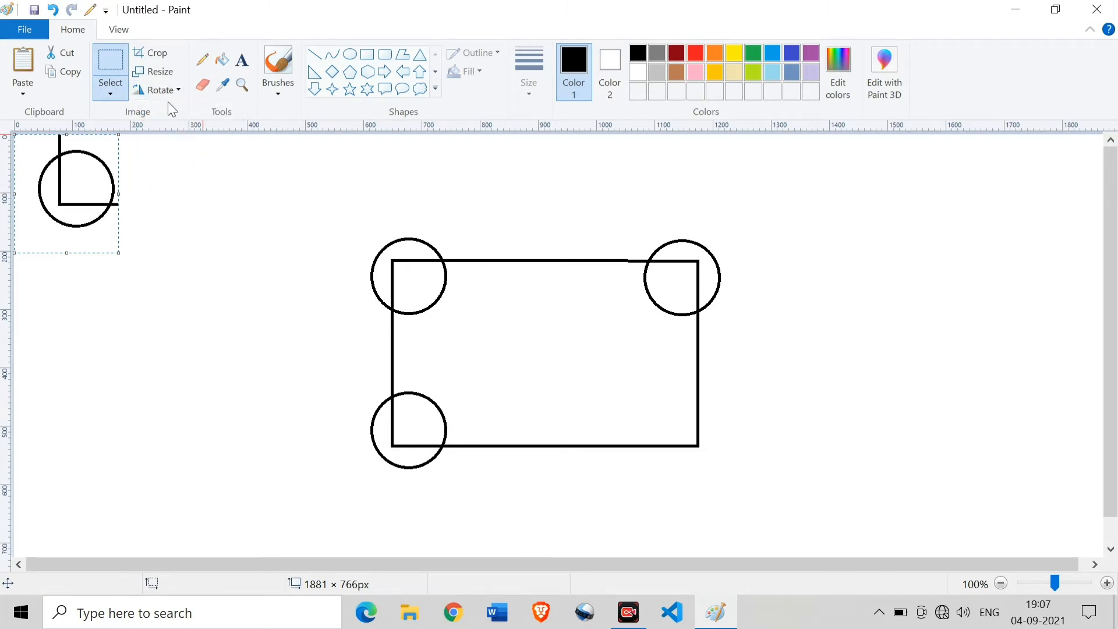
pyautogui.click(156, 90)
pyautogui.click(177, 185)
# Step: Place the twice-flipped copy over the rectangle's lower-right corner so that its lines align with the rectangle's edges
pyautogui.moveTo(78, 181); pyautogui.dragTo(710, 423)
pyautogui.press('Left')
pyautogui.press('Left')
pyautogui.press('Left')
pyautogui.press('Left')
pyautogui.press('Left')
pyautogui.press('Left')
pyautogui.press('Left')
pyautogui.press('Left')
pyautogui.press('Left')
pyautogui.press('Left')
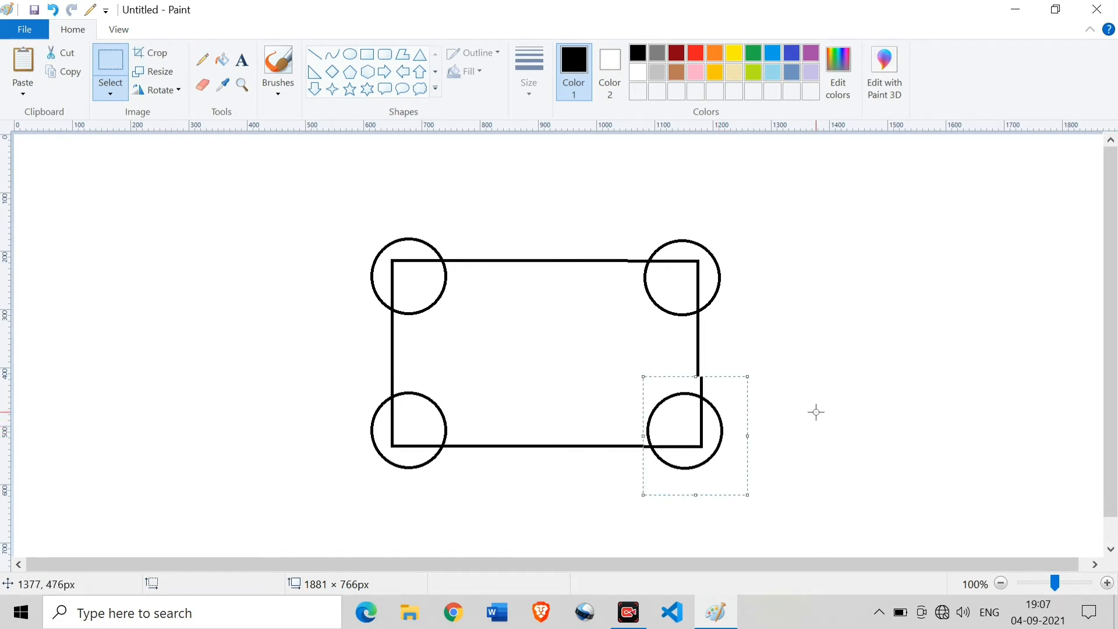
pyautogui.press('Up')
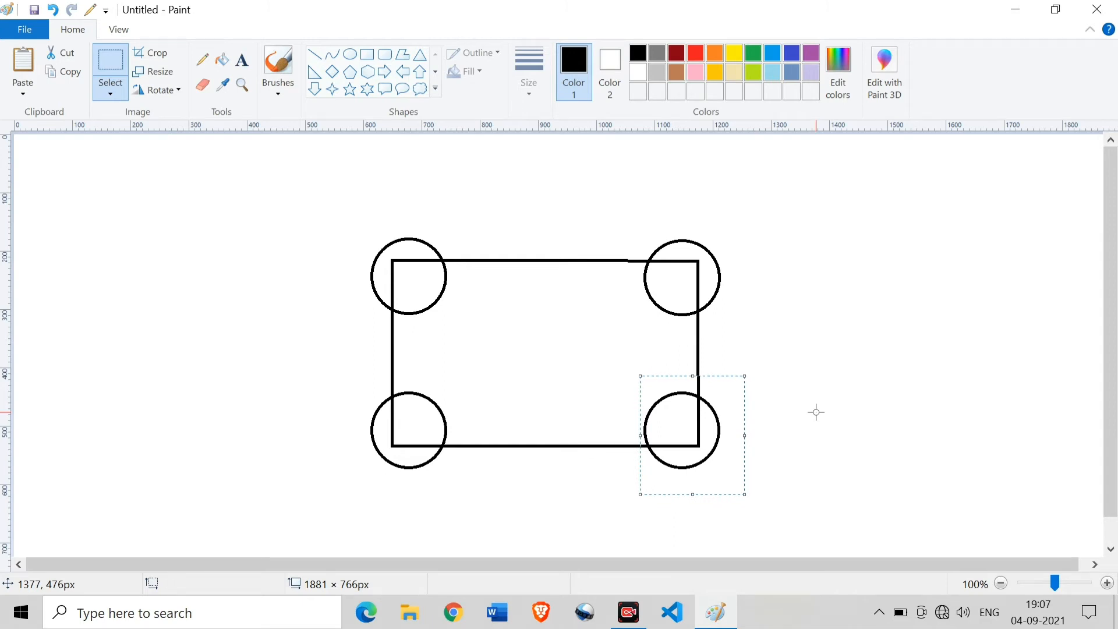
pyautogui.press('Left')
pyautogui.click(822, 393)
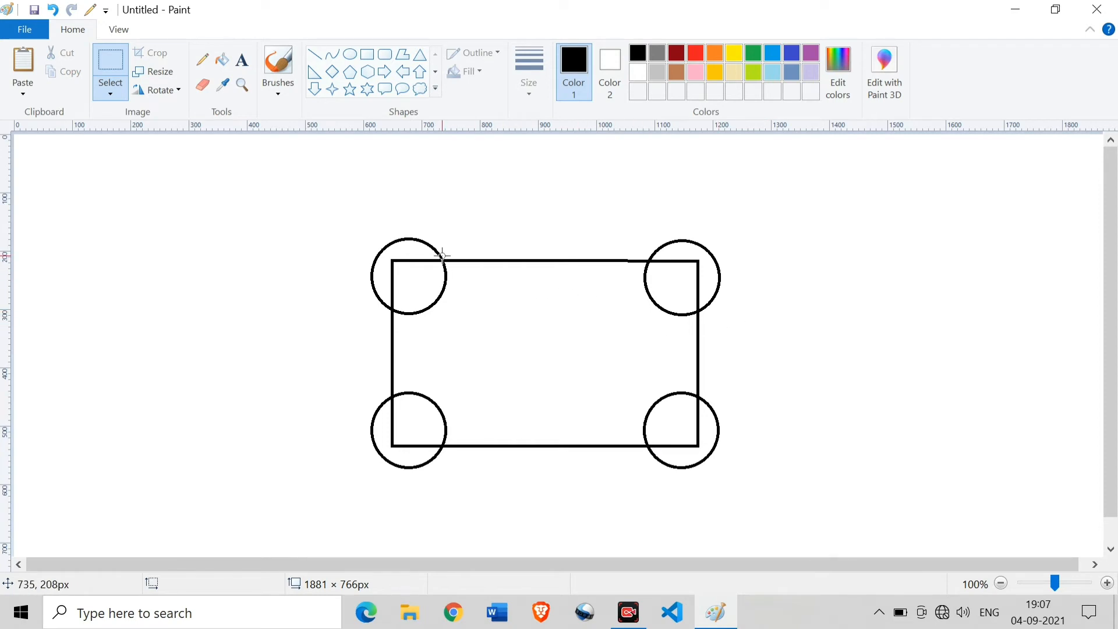
# Step: Draw a thinner curve about 475 px wide joining the tops of the two upper circles, bowed slightly upward
pyautogui.click(332, 54)
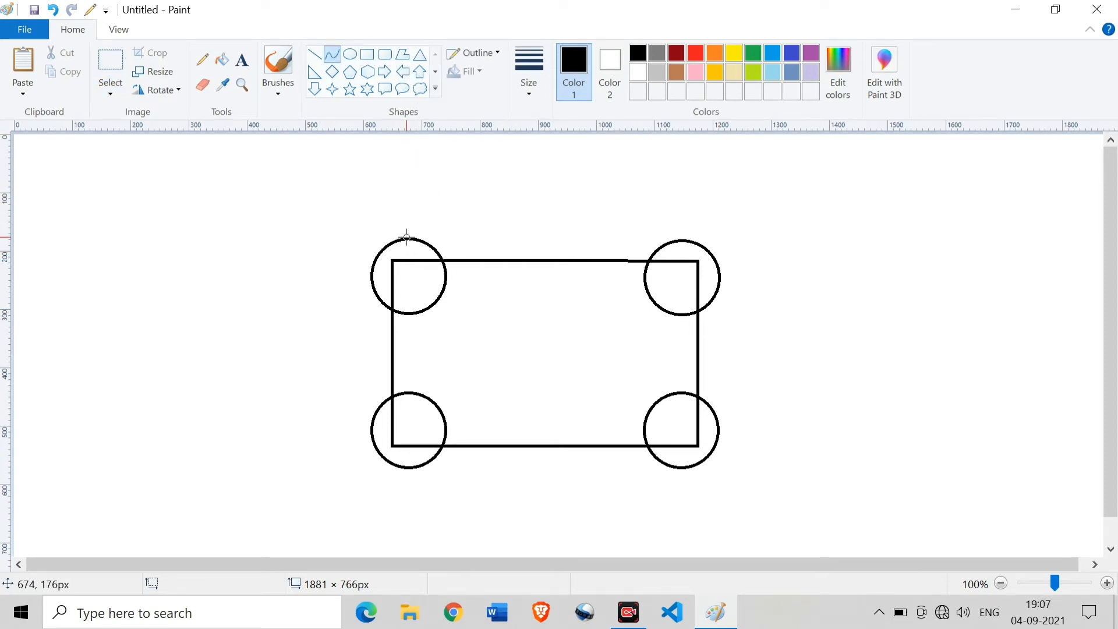
pyautogui.moveTo(407, 237); pyautogui.dragTo(685, 239)
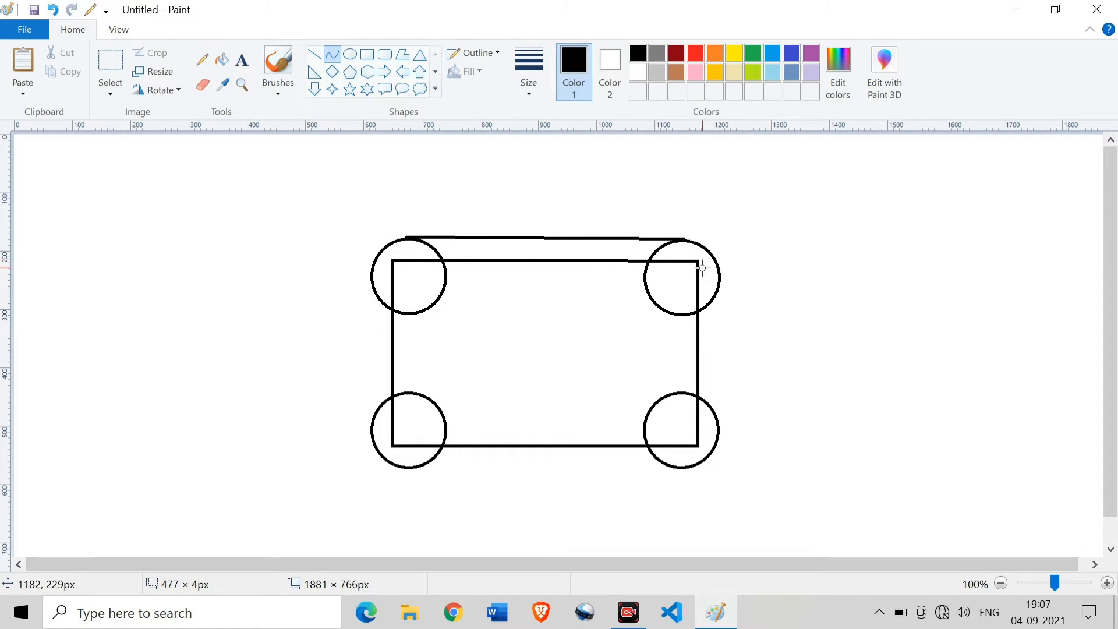
pyautogui.hotkey('ctrl', 'z')
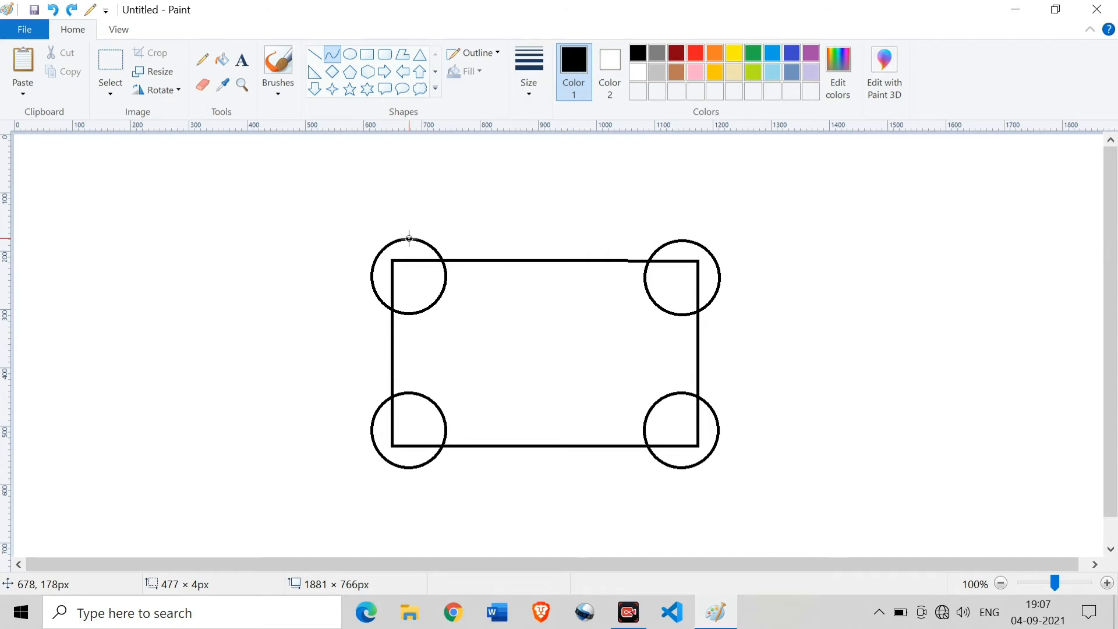
pyautogui.click(529, 73)
pyautogui.click(566, 140)
pyautogui.moveTo(409, 239)
pyautogui.mouseDown()
pyautogui.moveTo(683, 238)
pyautogui.moveTo(681, 268)
pyautogui.mouseUp()
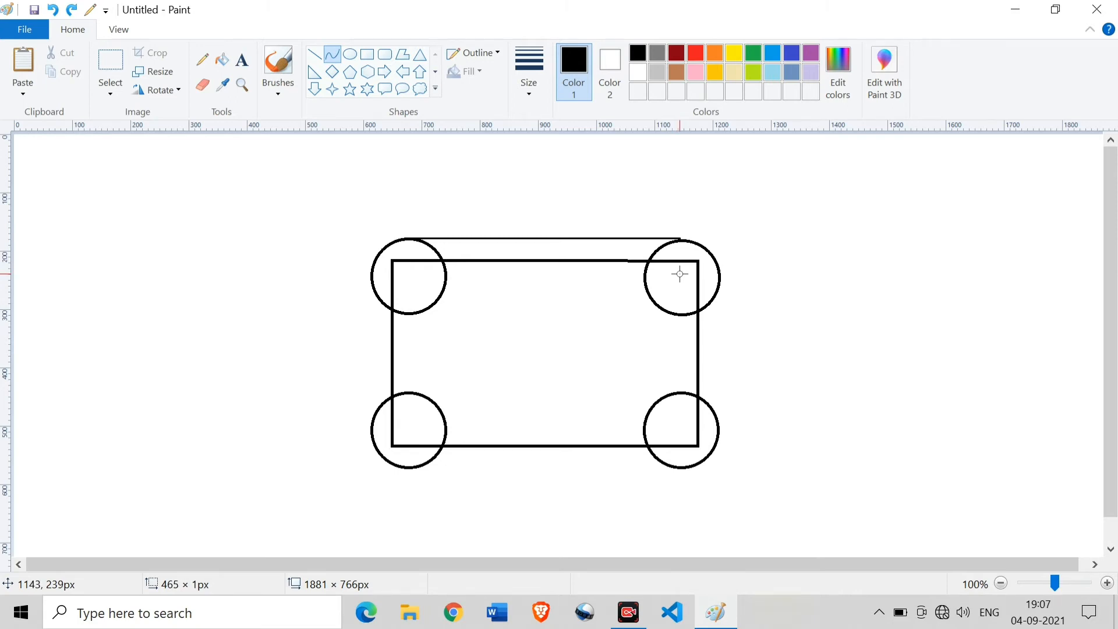
pyautogui.moveTo(679, 274); pyautogui.dragTo(686, 277)
pyautogui.moveTo(529, 239); pyautogui.dragTo(534, 229)
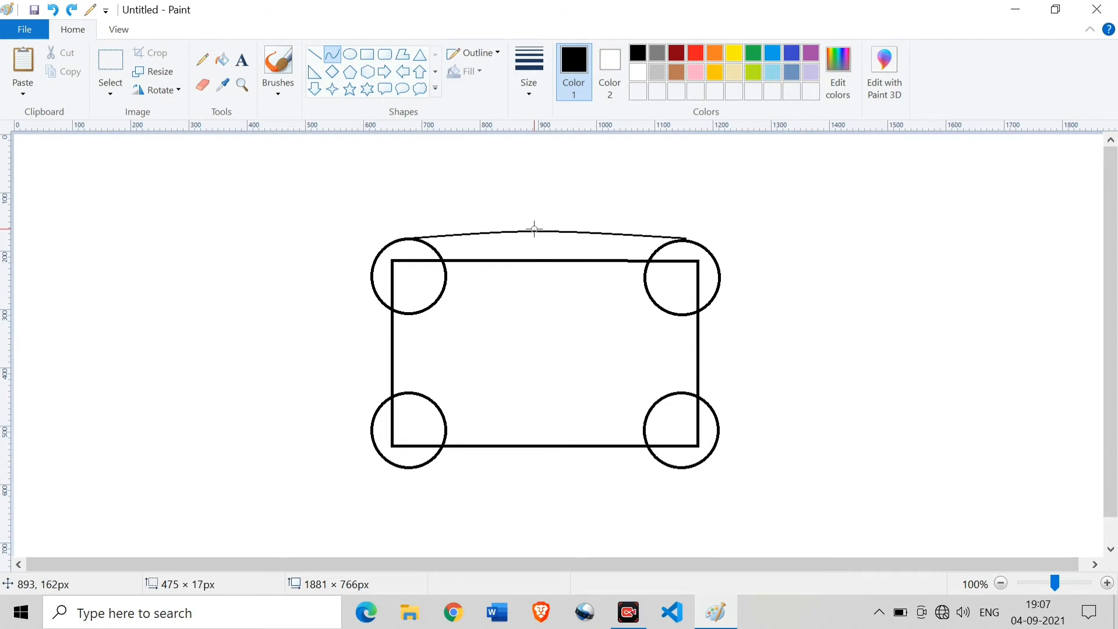
pyautogui.moveTo(534, 229); pyautogui.dragTo(544, 230)
pyautogui.click(564, 304)
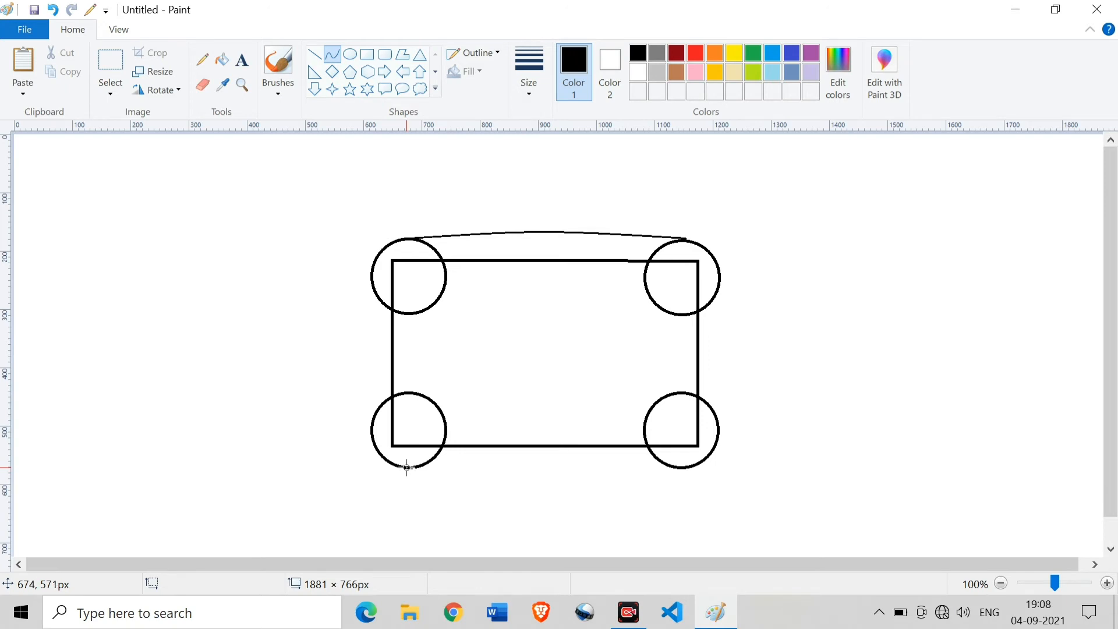
# Step: Draw a curve about 479 px wide joining the bottoms of the two lower circles, bowed slightly downward
pyautogui.moveTo(408, 467); pyautogui.dragTo(685, 497)
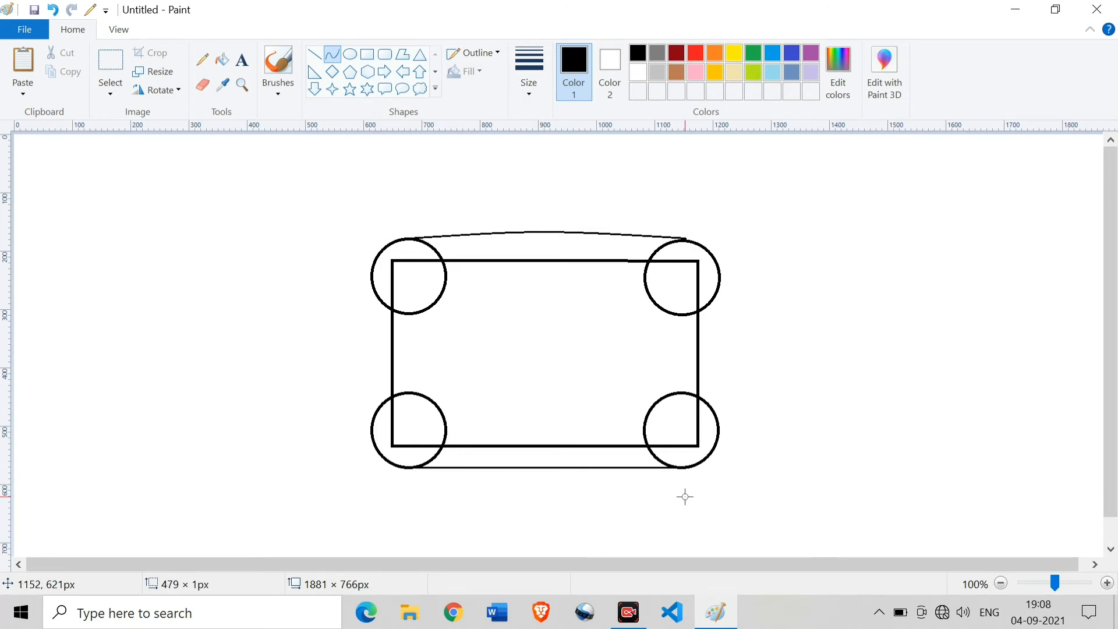
pyautogui.click(548, 472)
pyautogui.moveTo(548, 472); pyautogui.dragTo(541, 472)
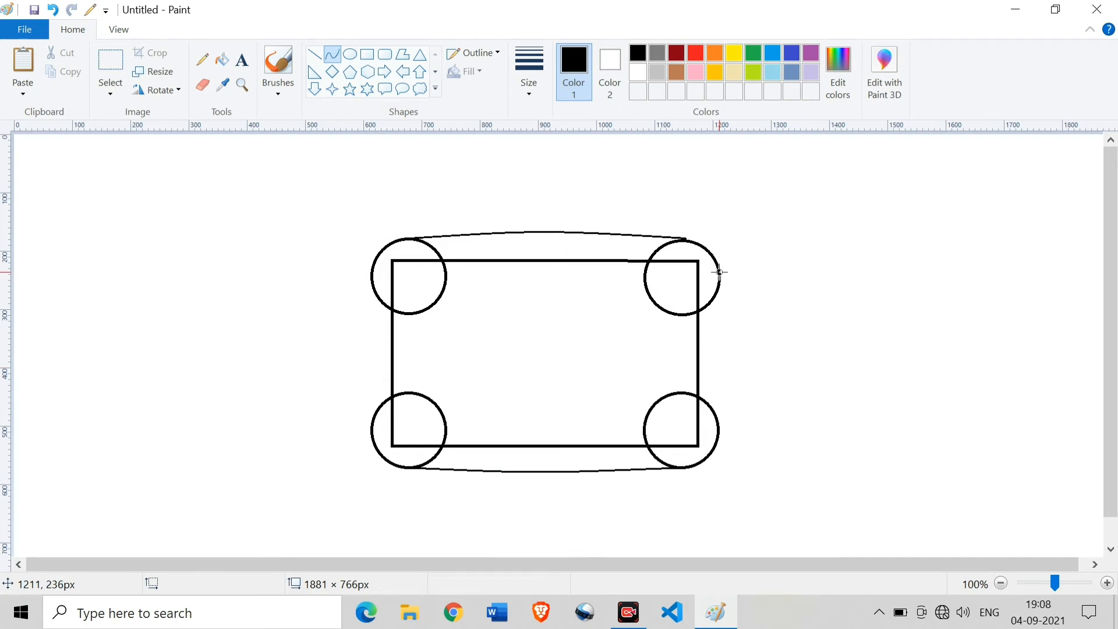
# Step: Draw a curve about 282 px tall joining the outer edges of the two right-hand circles, bowed slightly outward
pyautogui.moveTo(720, 272); pyautogui.dragTo(727, 436)
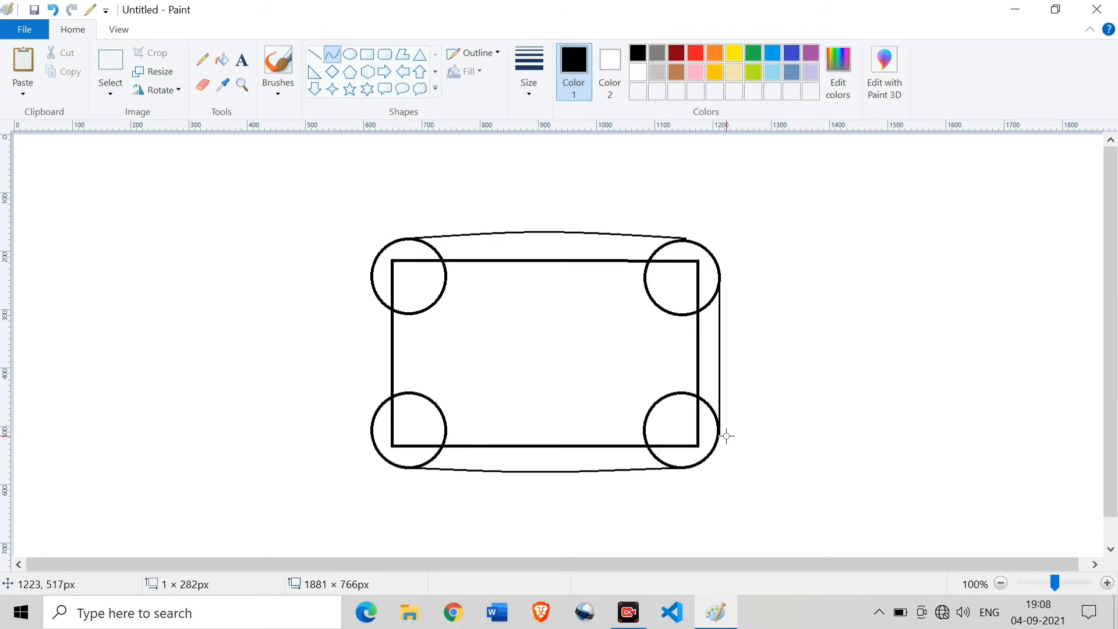
pyautogui.moveTo(722, 349); pyautogui.dragTo(729, 350)
pyautogui.click(789, 335)
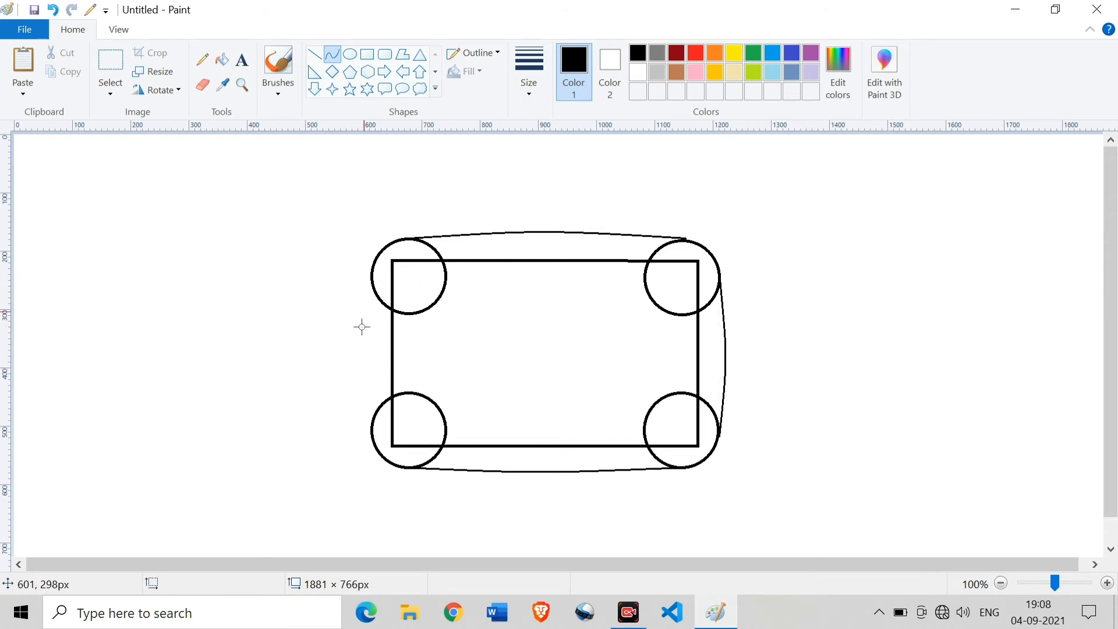
pyautogui.moveTo(371, 428); pyautogui.dragTo(410, 274)
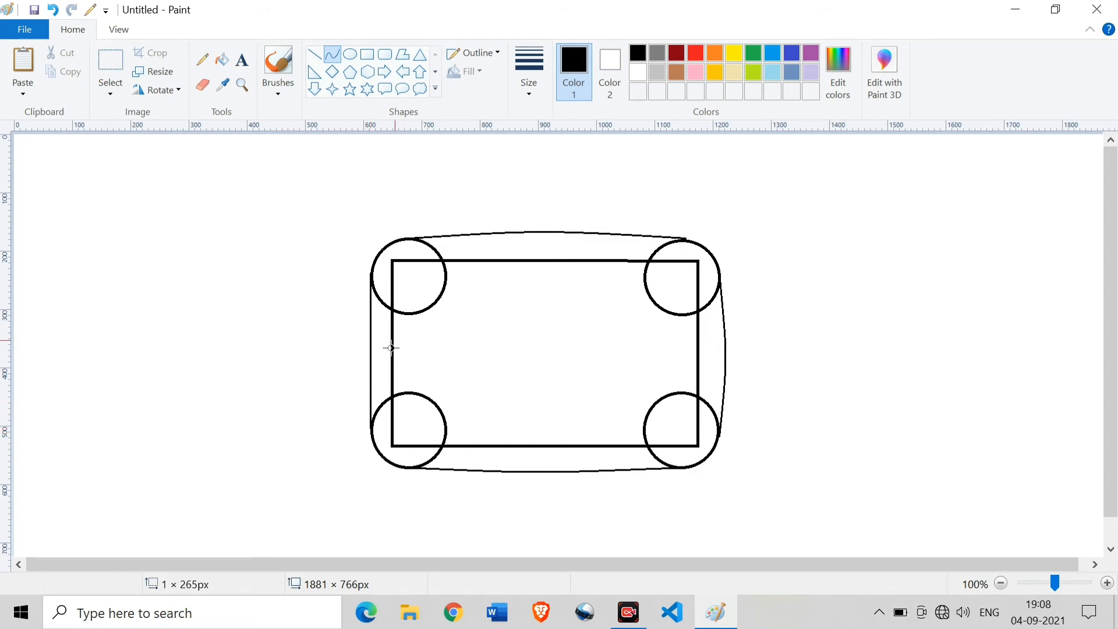
pyautogui.moveTo(370, 367); pyautogui.dragTo(364, 352)
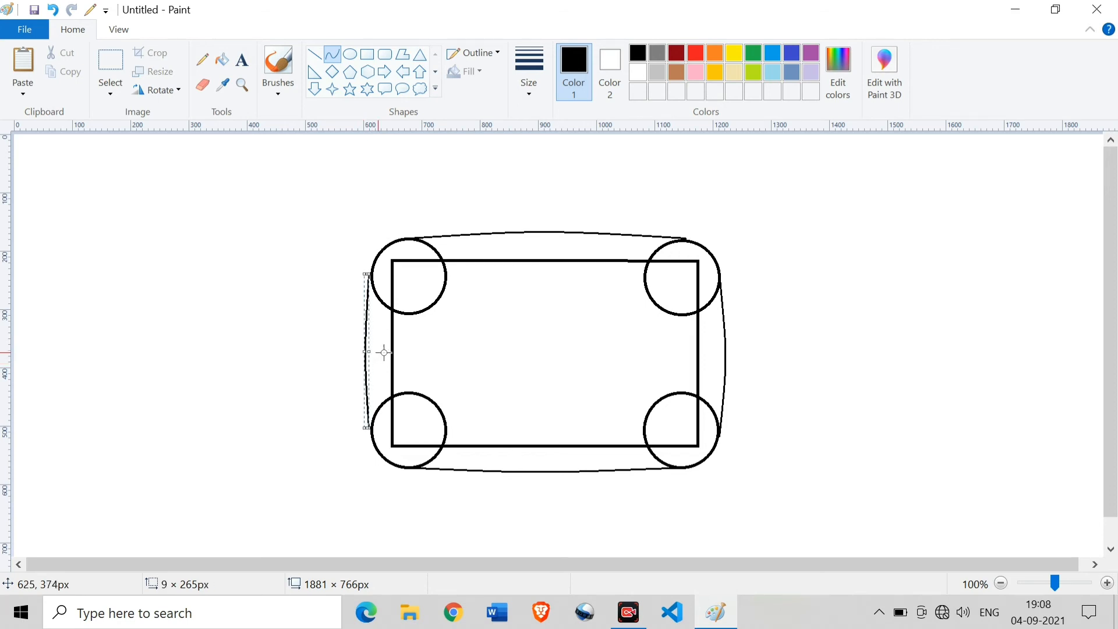
pyautogui.click(431, 344)
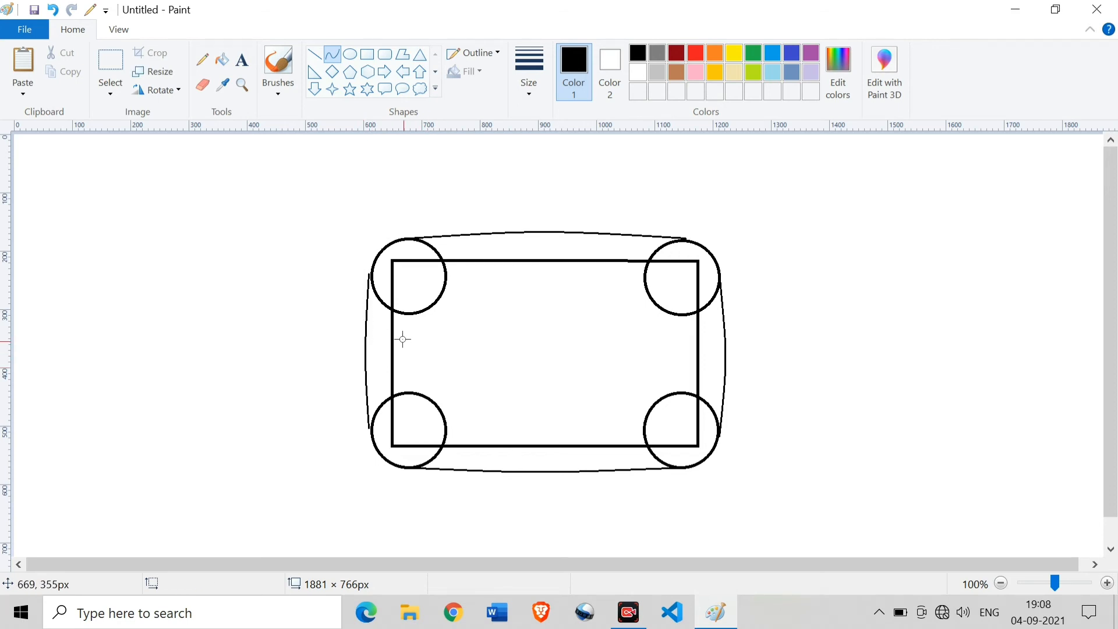
pyautogui.hotkey('ctrl', 'z')
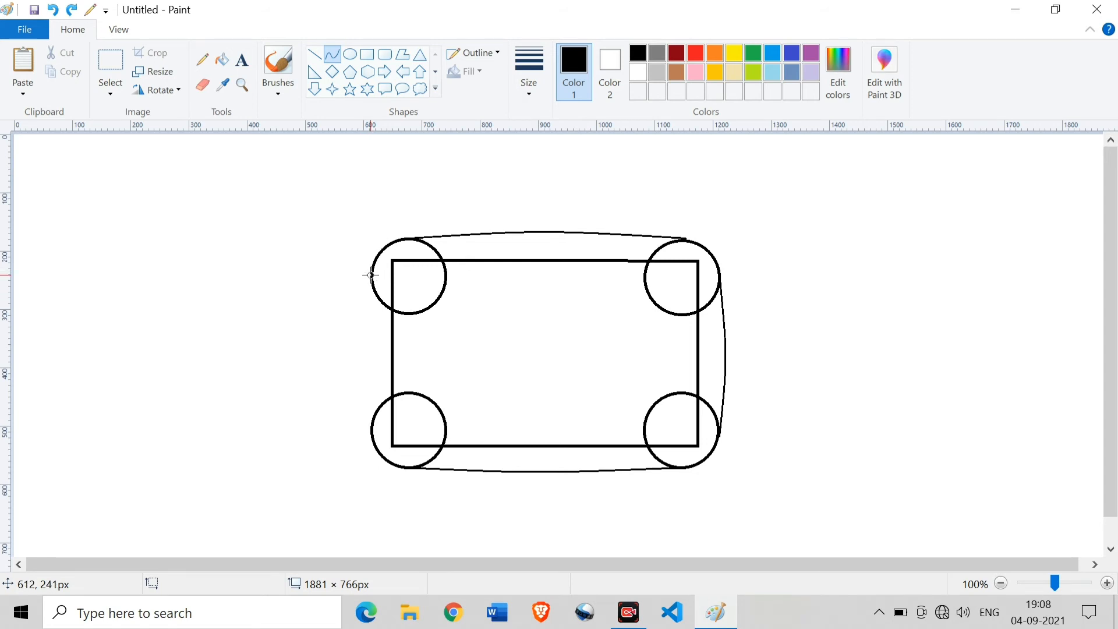
# Step: Draw a curve about 279 px tall joining the outer edges of the two left-hand circles, bowed slightly outward
pyautogui.moveTo(370, 275); pyautogui.dragTo(372, 434)
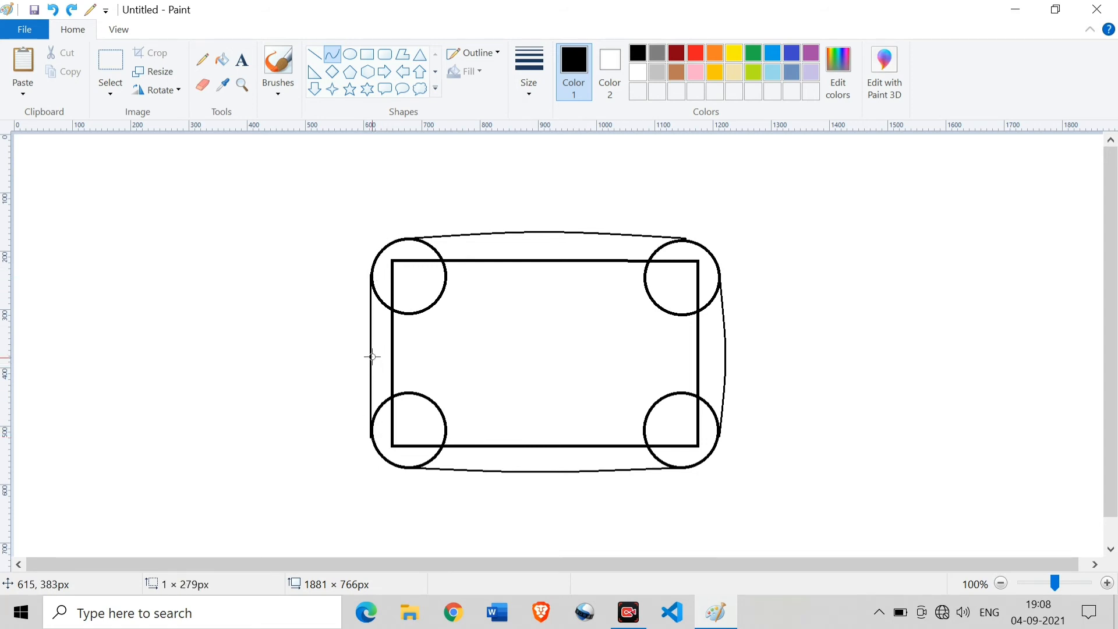
pyautogui.moveTo(371, 354); pyautogui.dragTo(361, 357)
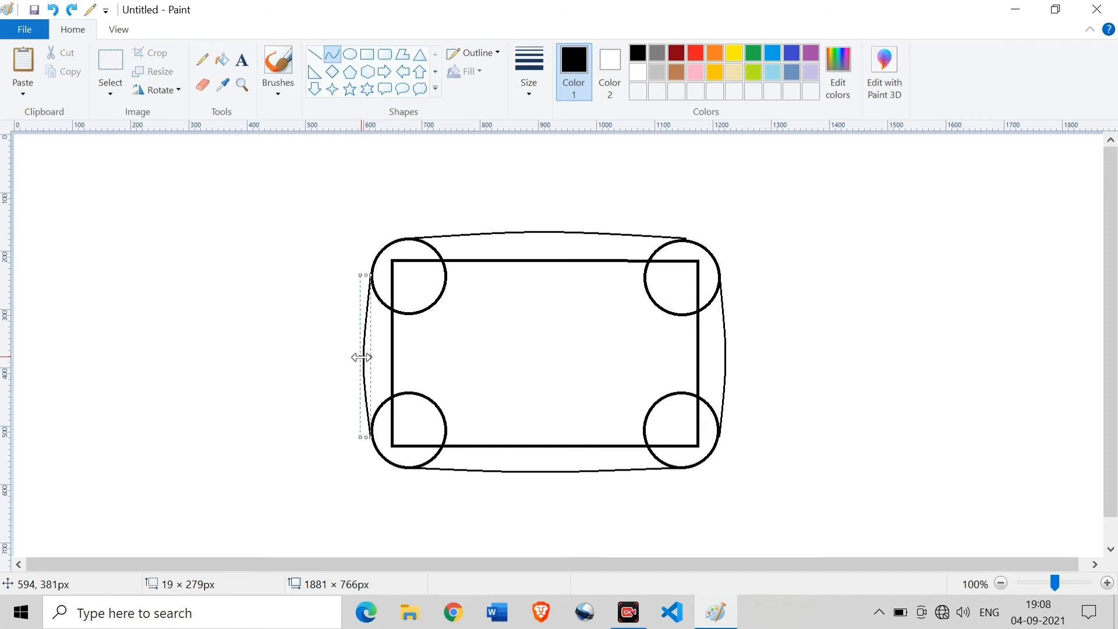
# Step: Draw a triangle about 142 × 162 px inside the rectangle and rotate it 90° right so it points sideways like a play symbol
pyautogui.click(464, 349)
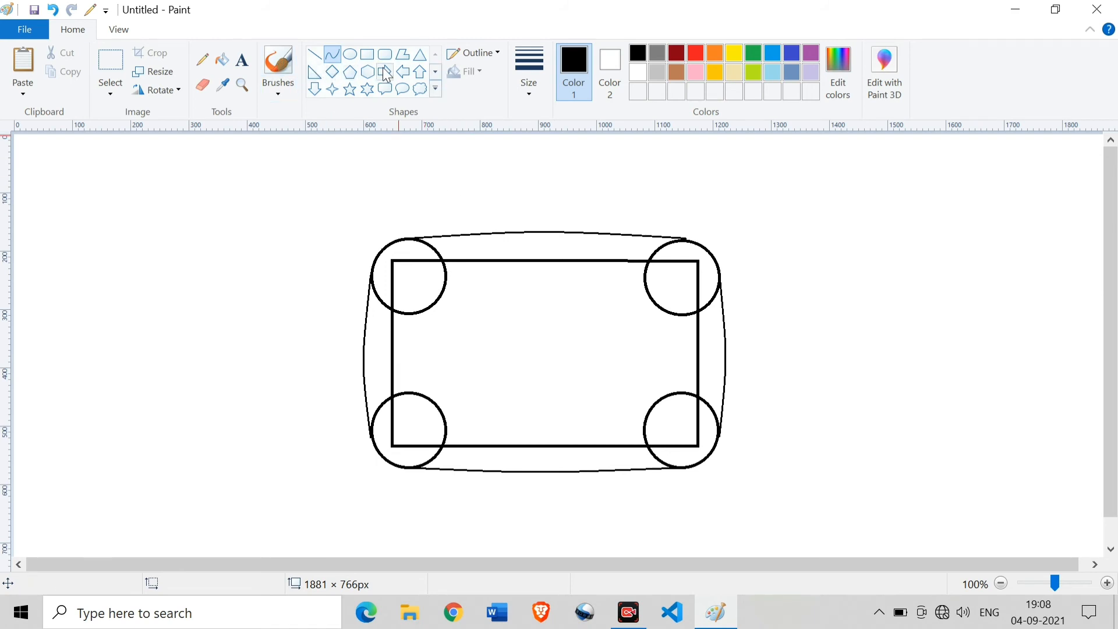
pyautogui.click(420, 54)
pyautogui.moveTo(496, 298); pyautogui.dragTo(579, 392)
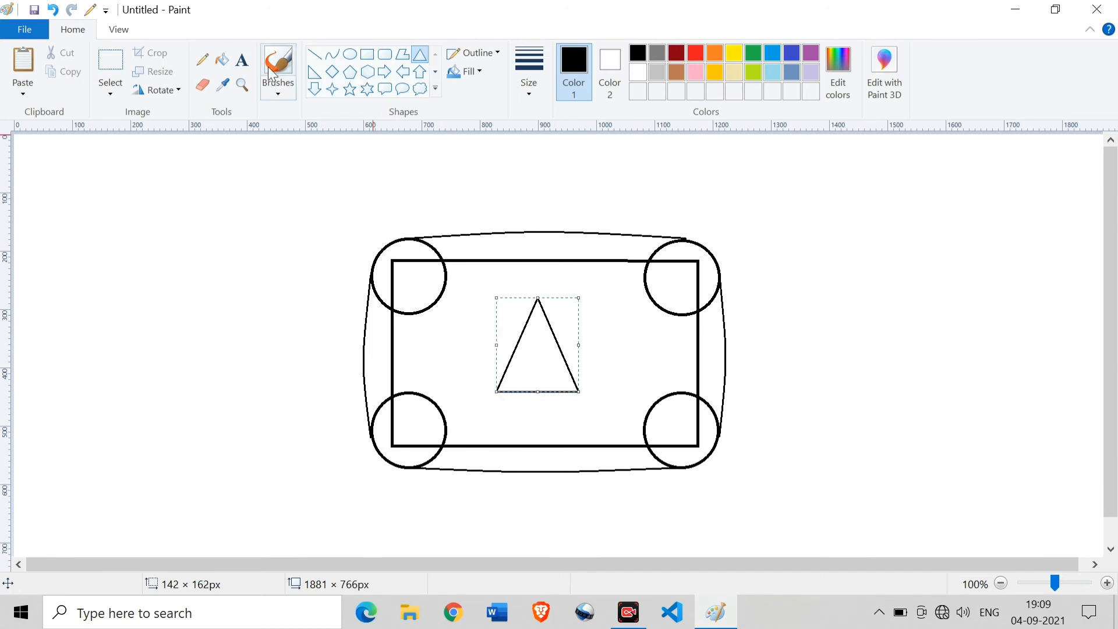
pyautogui.click(153, 89)
pyautogui.click(192, 111)
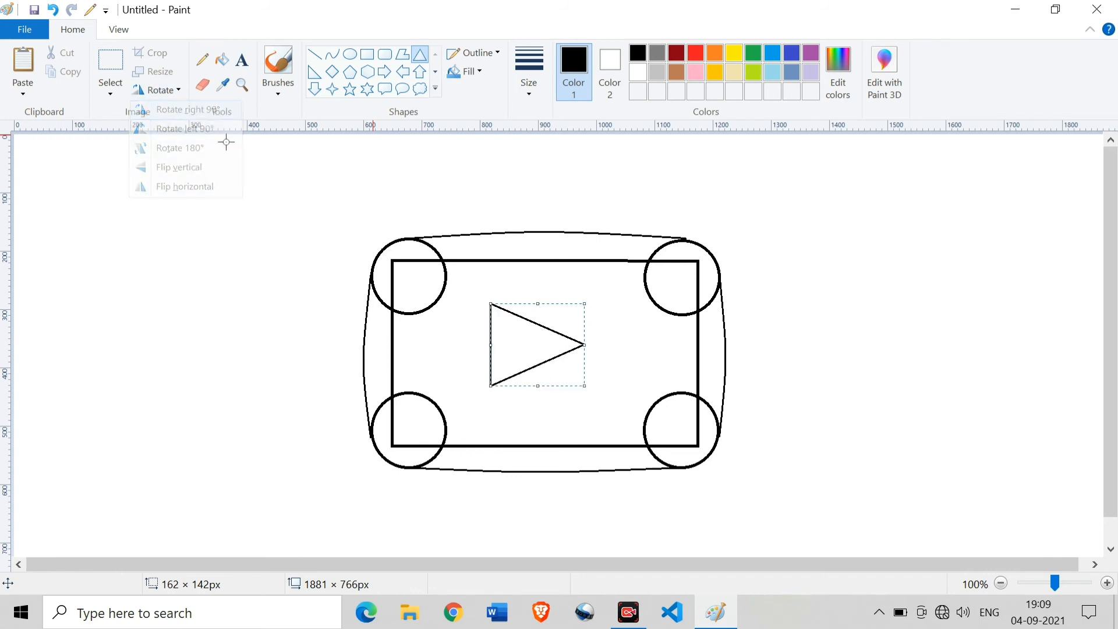
# Step: Centre the triangle in the rectangle and enlarge it to about 174 × 157 px
pyautogui.moveTo(535, 346); pyautogui.dragTo(551, 359)
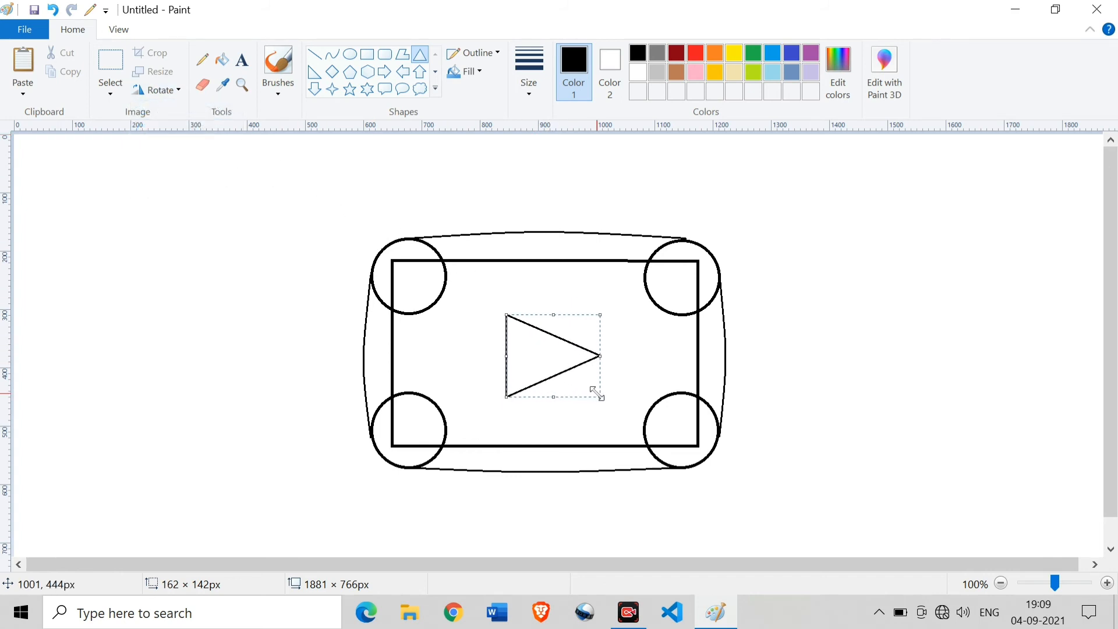
pyautogui.moveTo(600, 397); pyautogui.dragTo(607, 406)
pyautogui.moveTo(551, 373); pyautogui.dragTo(550, 369)
# Step: Fill the upper band, the rectangle's interior around the triangle and the right-hand band with red
pyautogui.click(221, 63)
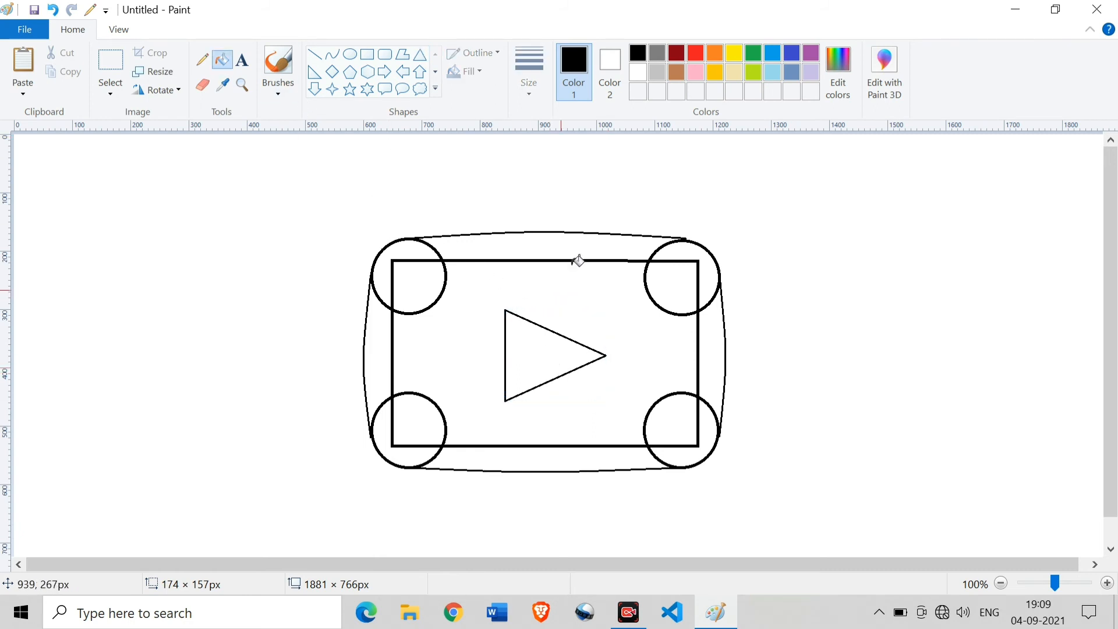
pyautogui.click(696, 53)
pyautogui.click(575, 246)
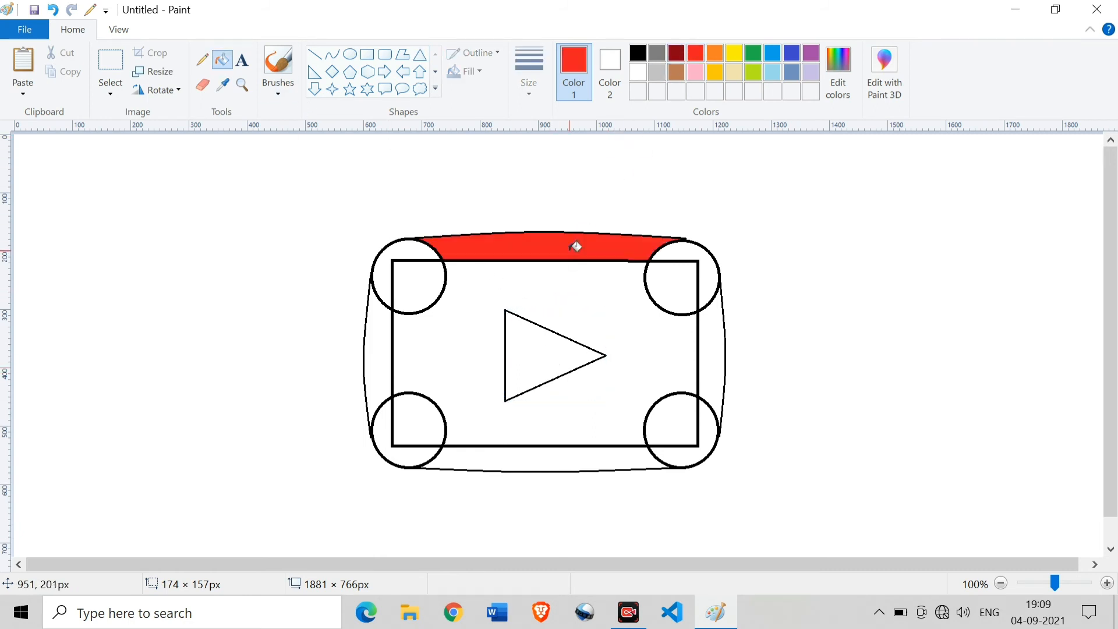
pyautogui.click(608, 305)
pyautogui.click(712, 334)
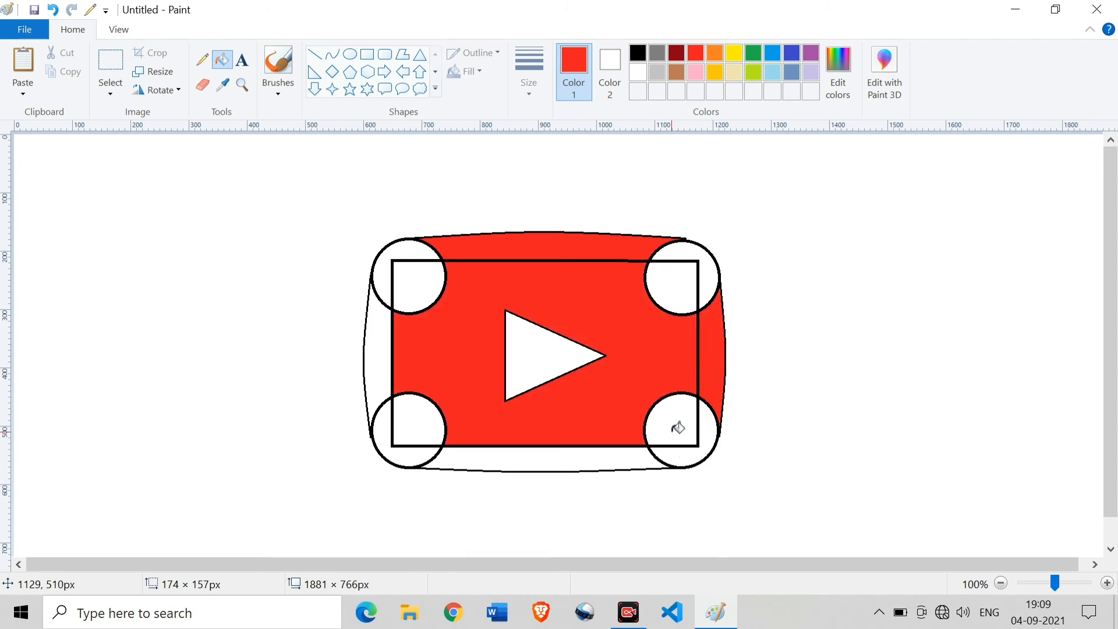
# Step: Recolour the connected black outlines red and fill the two right-hand corner circles and the lower band with red
pyautogui.click(658, 441)
pyautogui.click(641, 446)
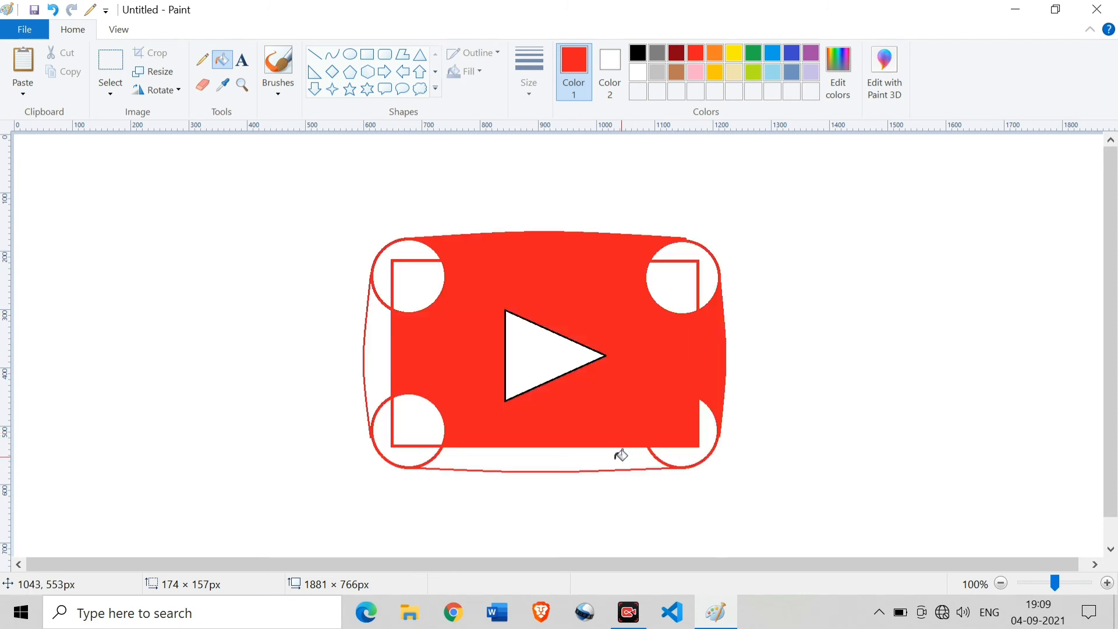
pyautogui.click(699, 253)
pyautogui.click(694, 287)
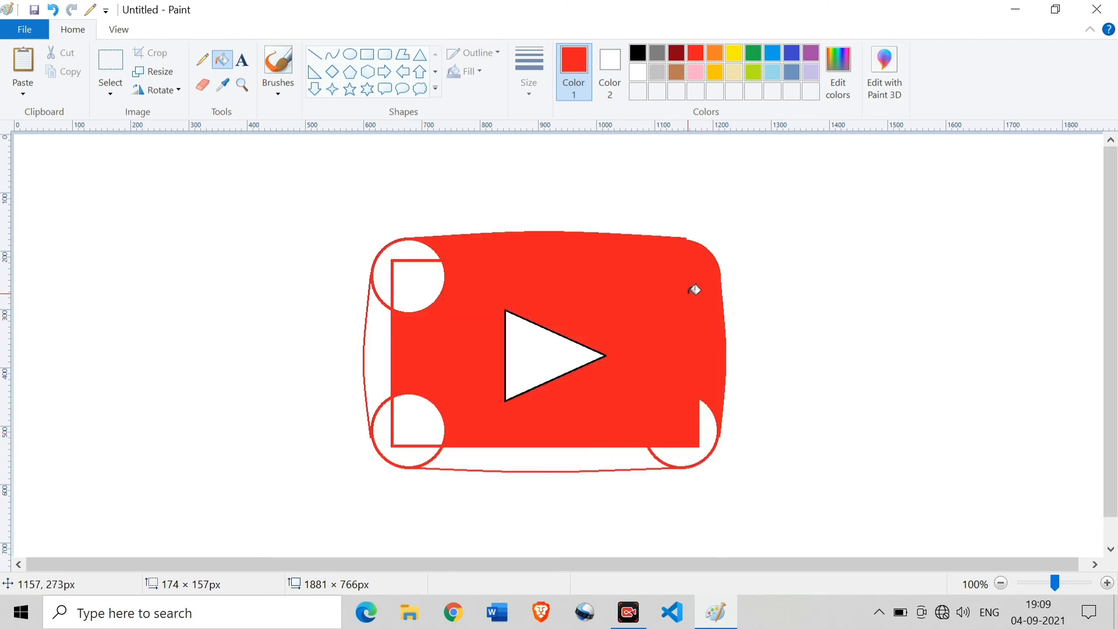
pyautogui.click(711, 439)
pyautogui.click(647, 449)
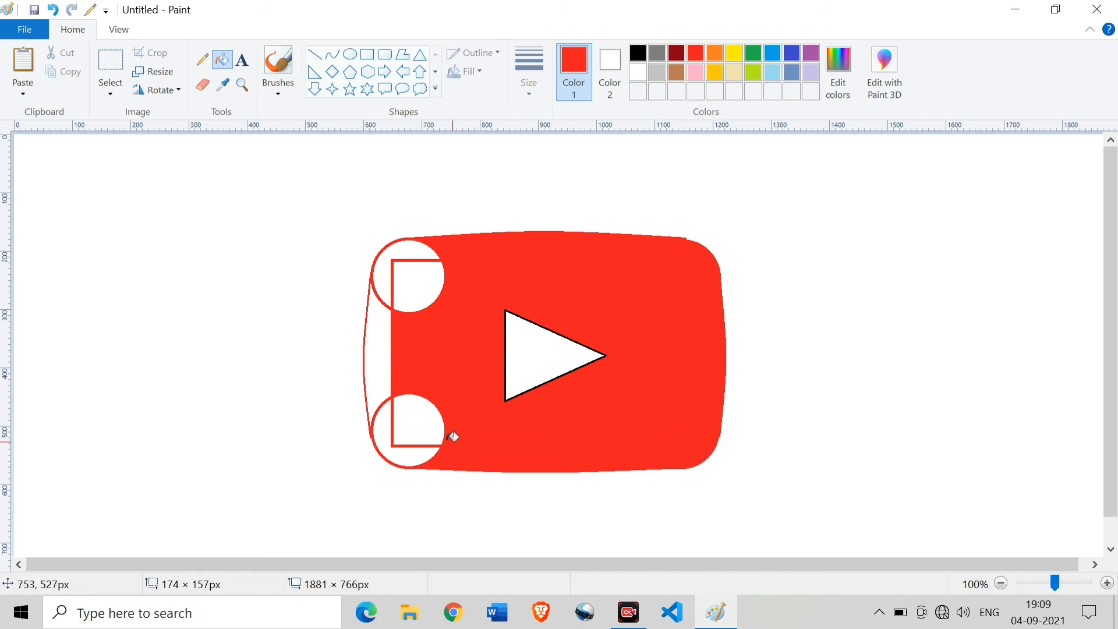